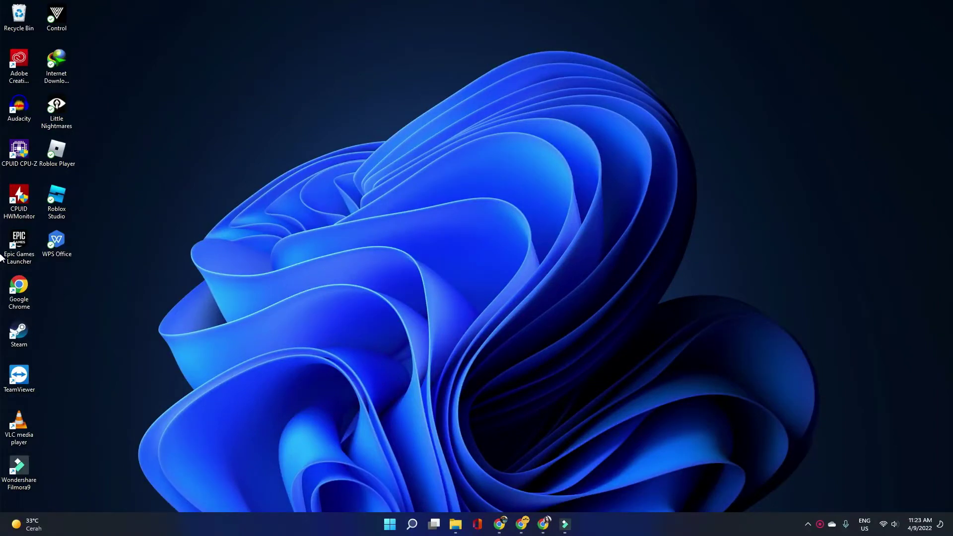
Refresh the desktop and open the Microsoft Store by searching Windows for "micro"
right_click(391, 271)
left_click(430, 313)
left_click(396, 525)
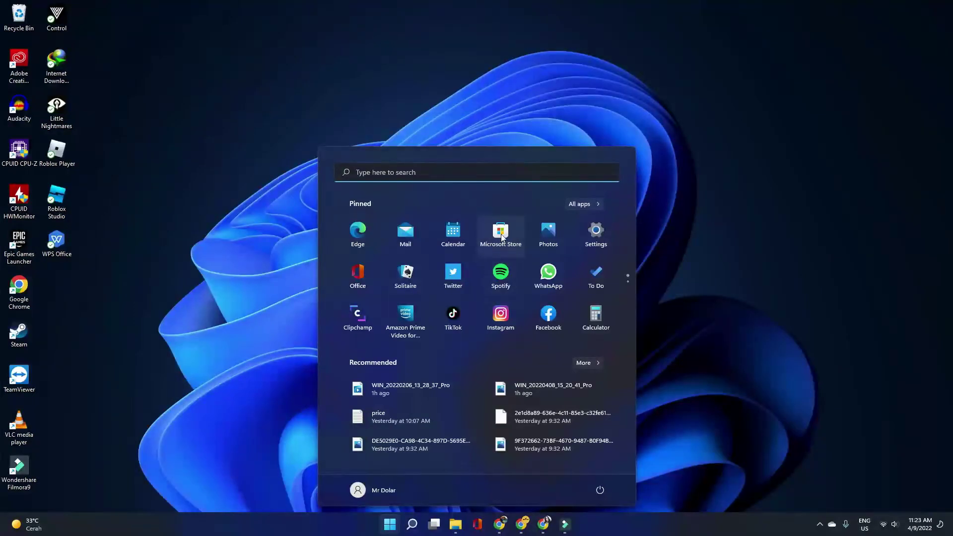
left_click(461, 179)
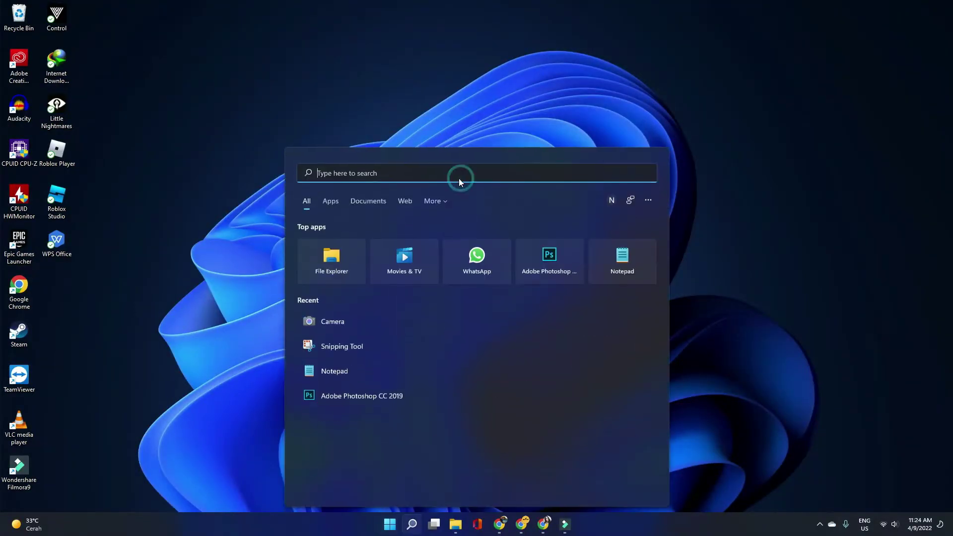
type("micro")
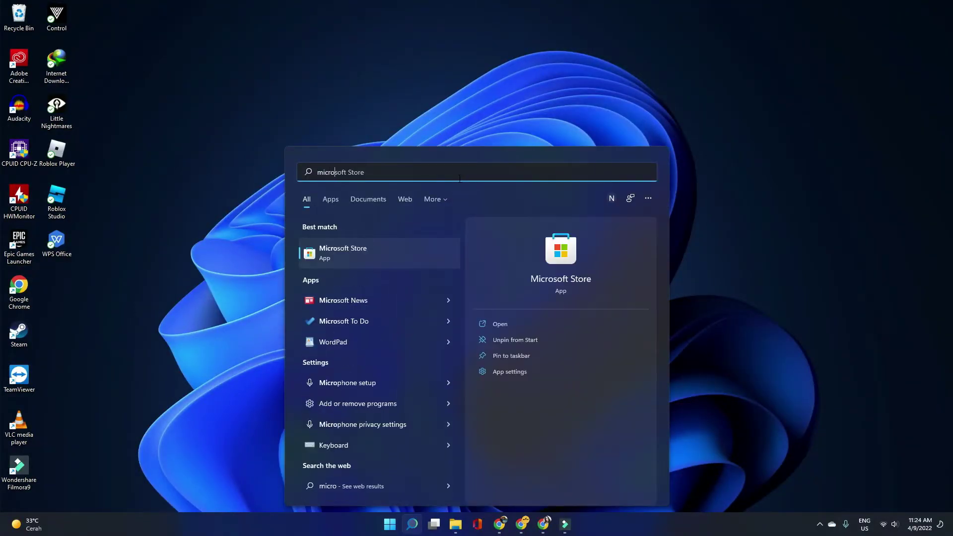
left_click(353, 254)
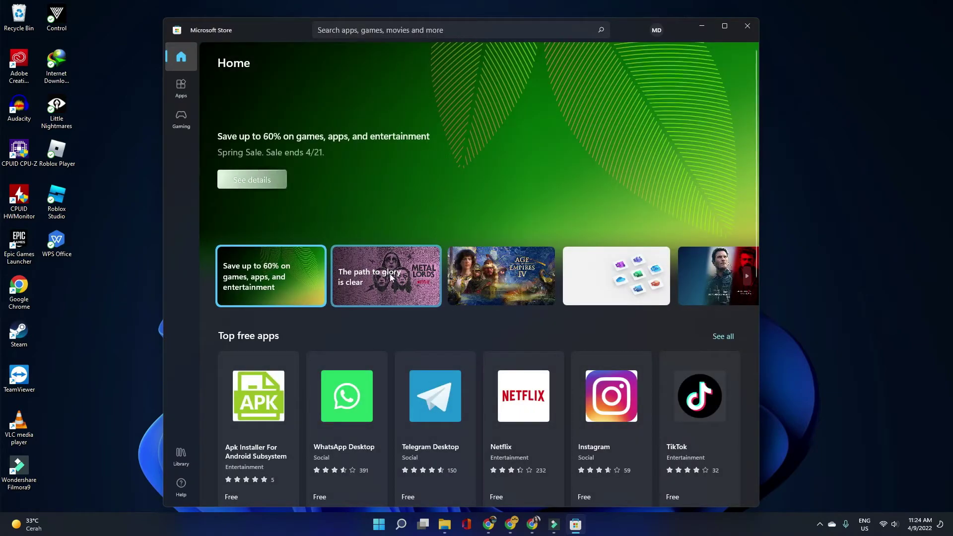
Check the signed-in account's options and look over the store's home page
left_click(657, 33)
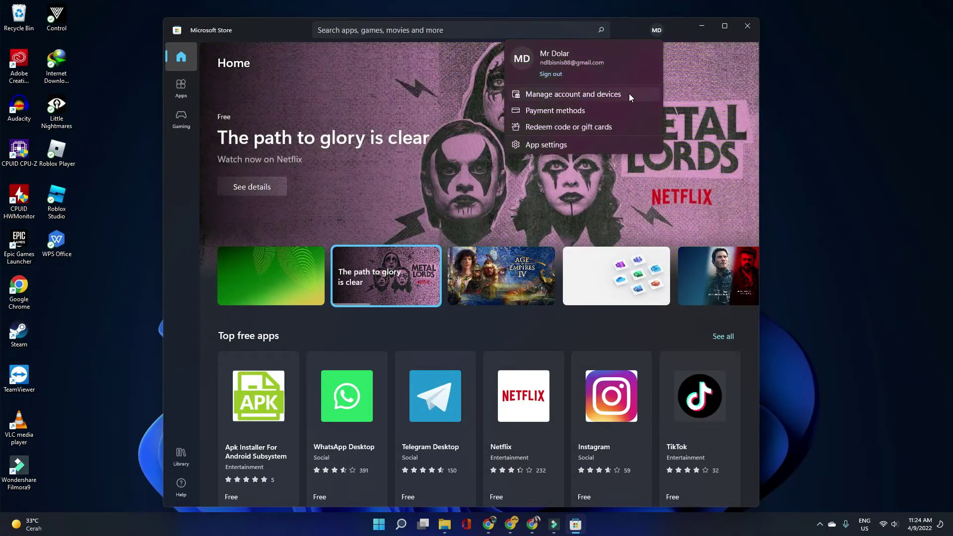
left_click(655, 31)
scroll(409, 269, "down", 4)
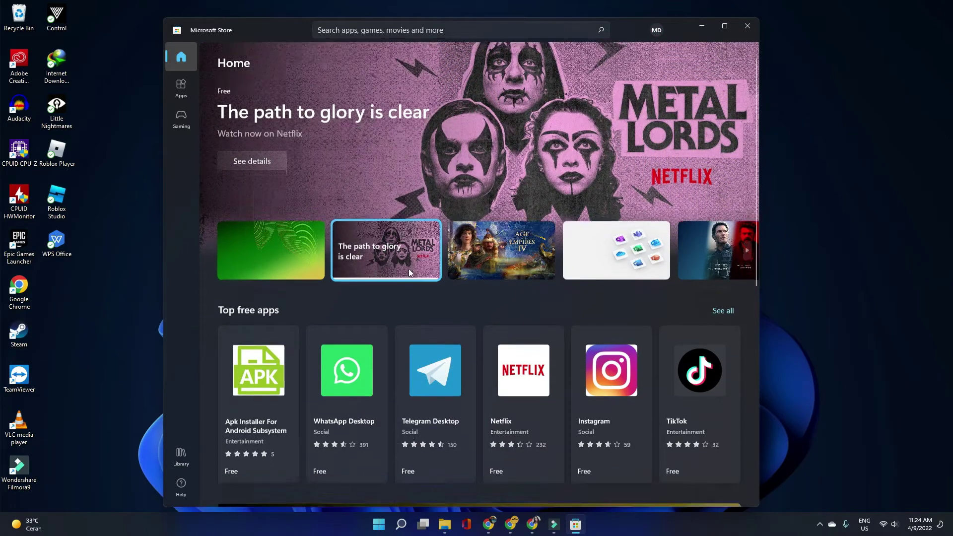
scroll(409, 269, "up", 4)
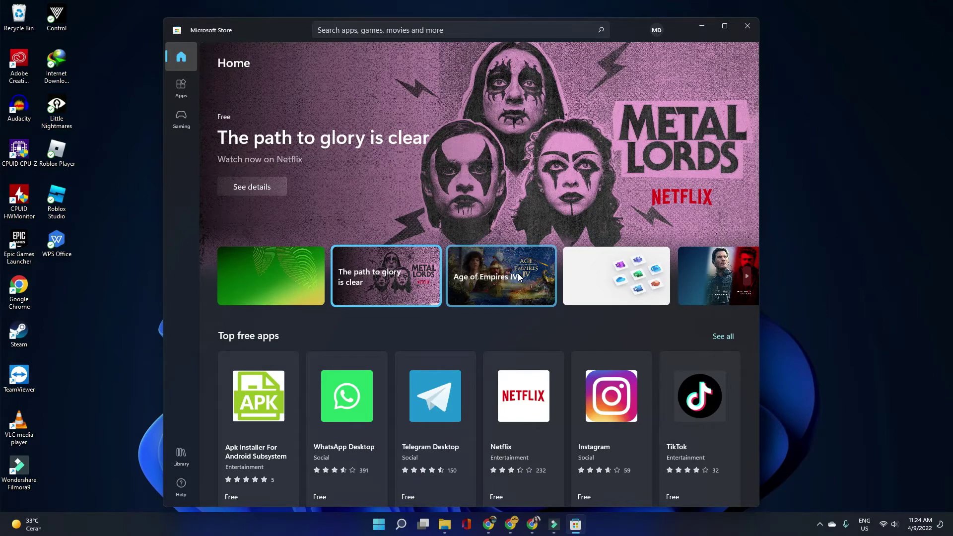
Open the full Top free apps list and browse through the apps on offer
scroll(315, 325, "down", 4)
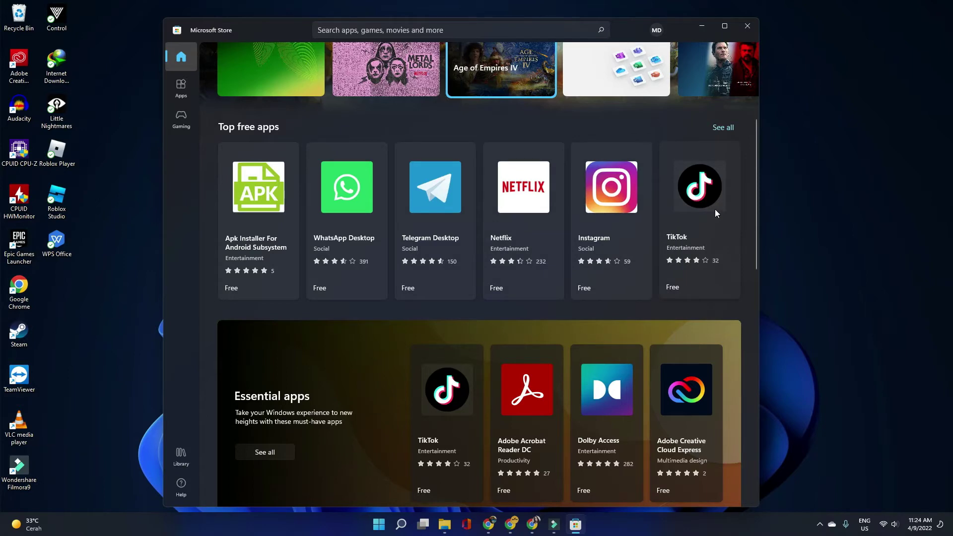
left_click(723, 128)
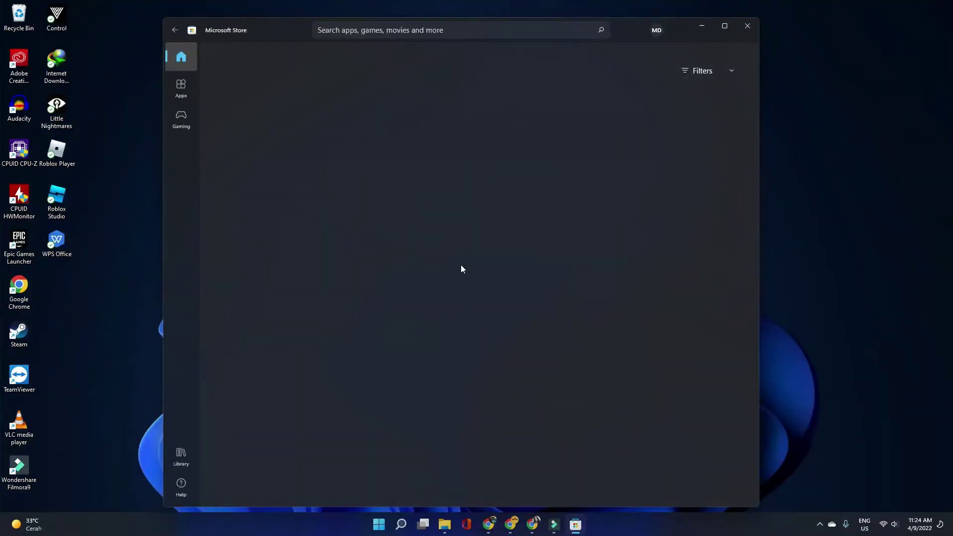
scroll(470, 322, "down", 3)
scroll(472, 323, "down", 7)
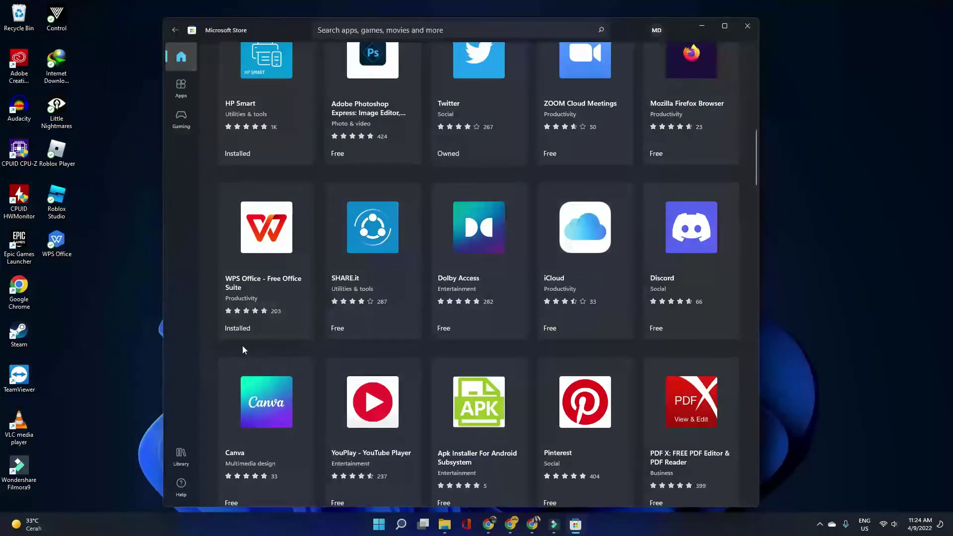
scroll(210, 318, "down", 7)
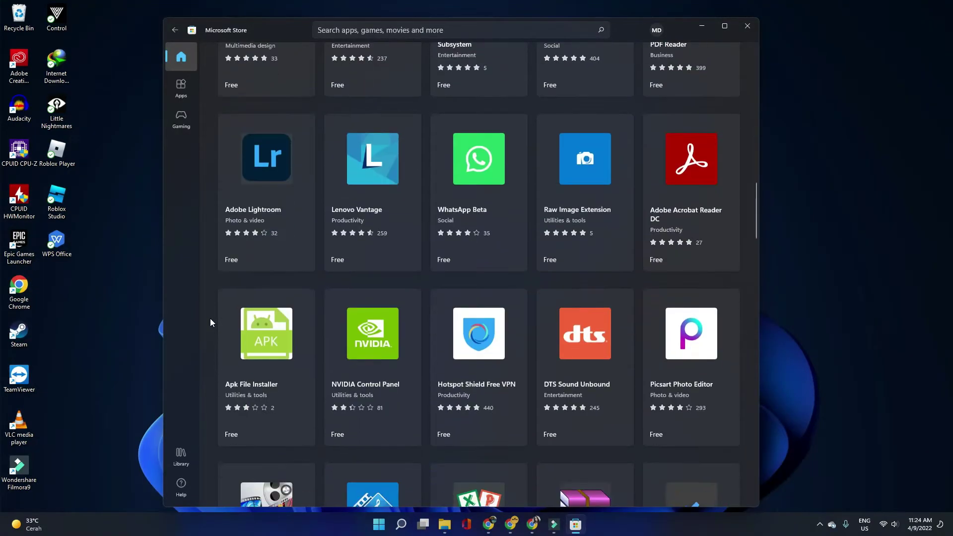
scroll(210, 322, "down", 3)
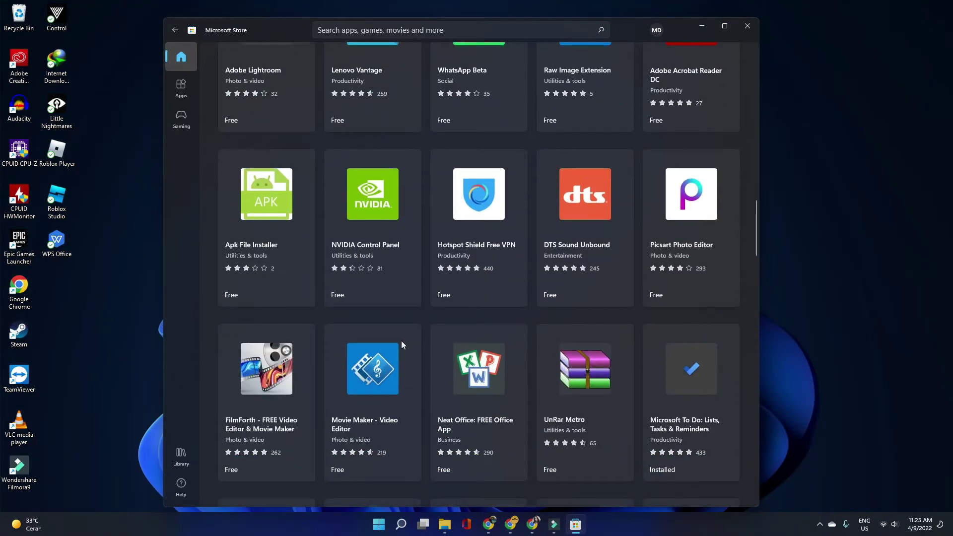
scroll(422, 358, "up", 12)
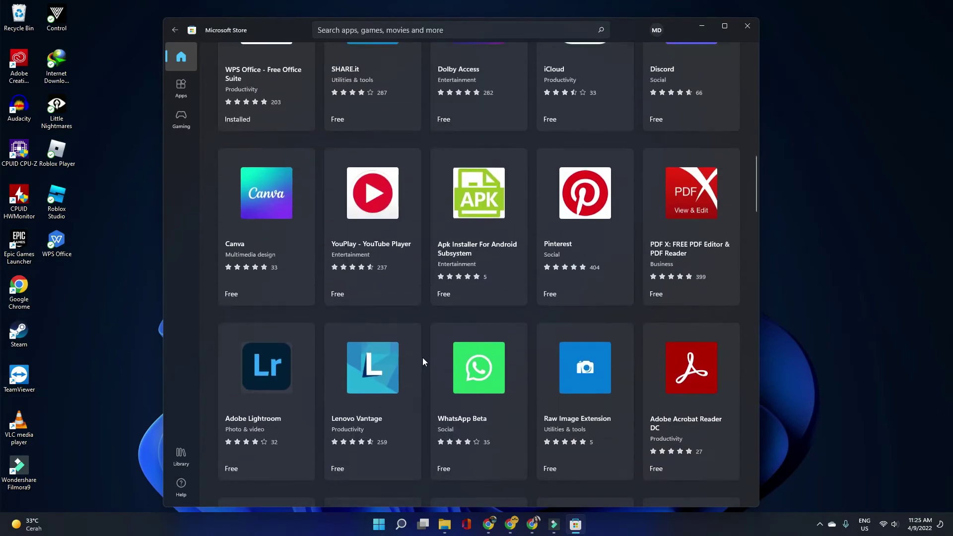
scroll(422, 358, "up", 8)
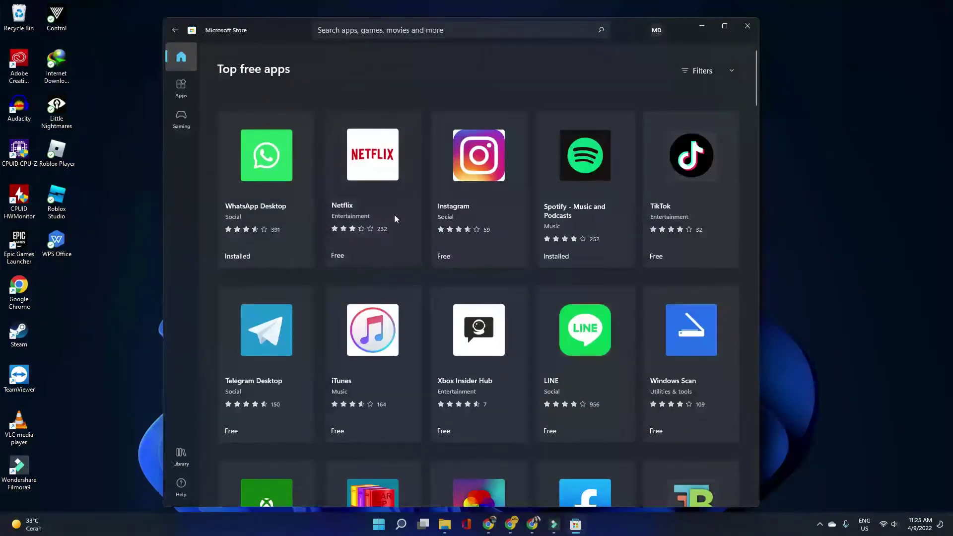
Browse the store's Gaming section and view the details page of Asphalt 9: Legends
left_click(184, 118)
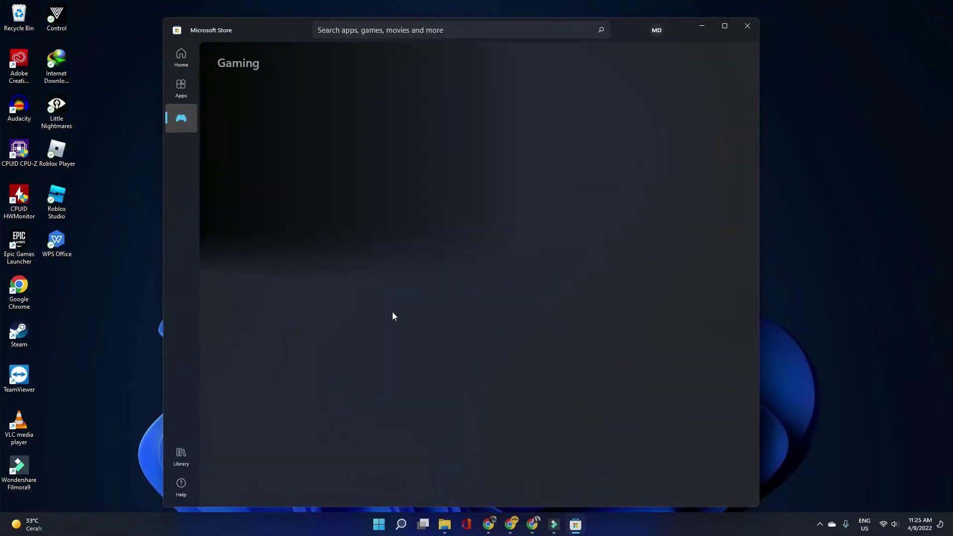
scroll(380, 342, "down", 3)
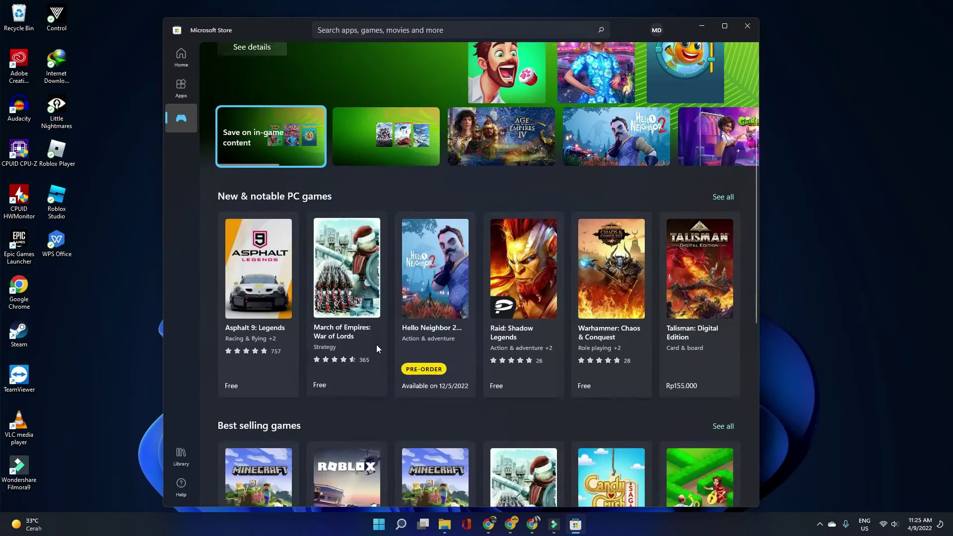
left_click(262, 310)
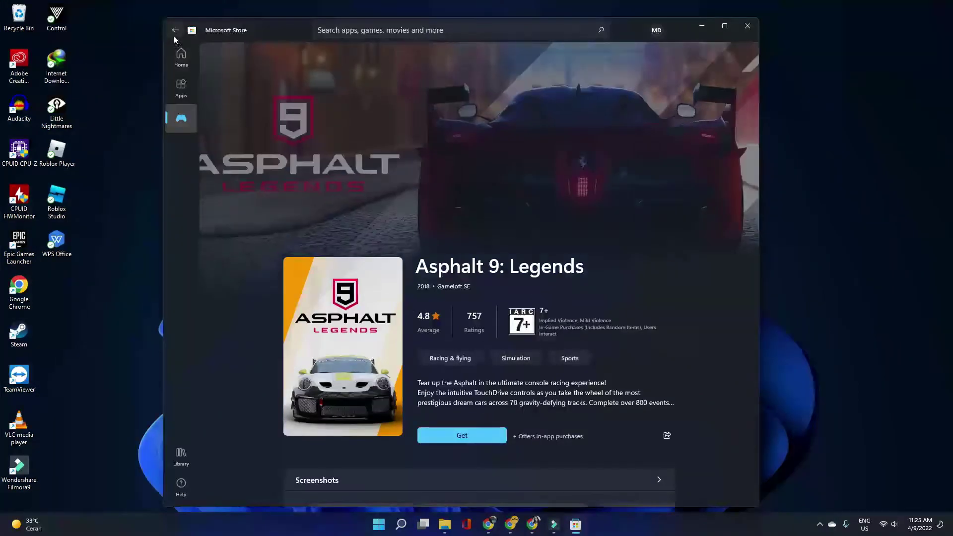
left_click(173, 35)
scroll(525, 352, "down", 10)
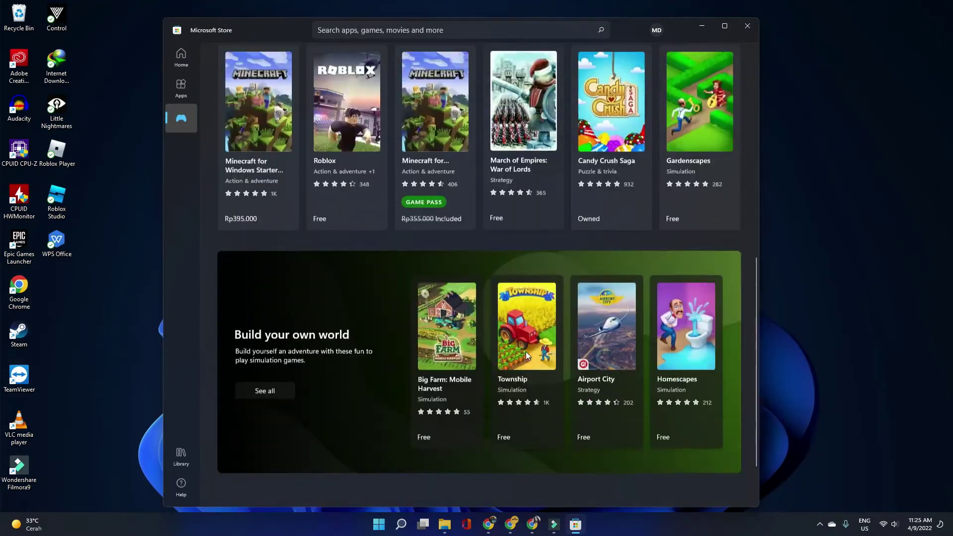
scroll(527, 352, "down", 3)
scroll(528, 353, "up", 10)
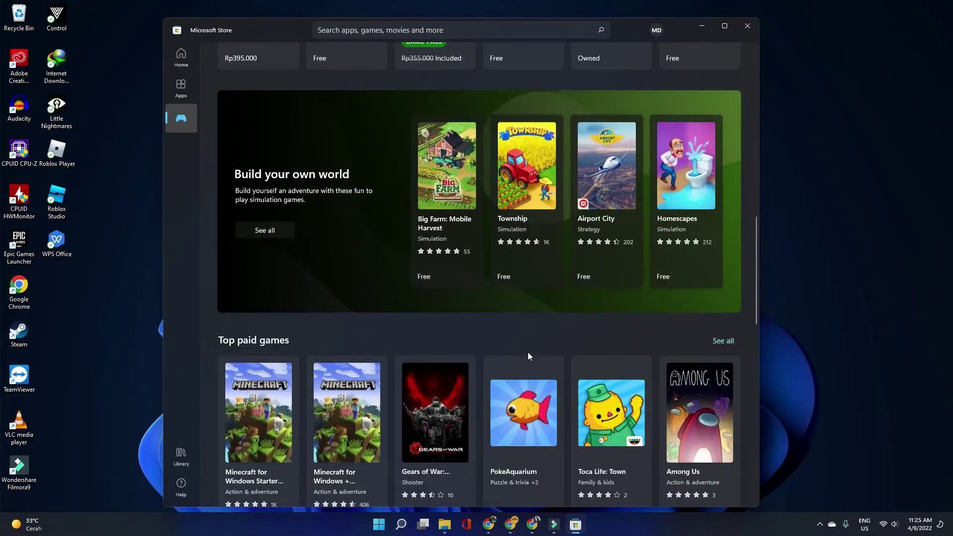
scroll(528, 352, "up", 7)
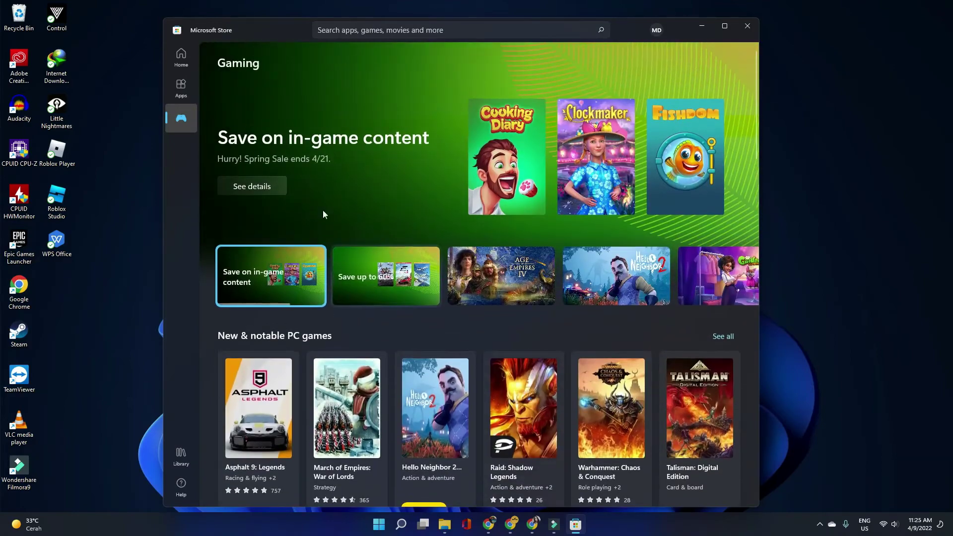
Start downloading Telegram Desktop from the home page's Top free apps and pause the download
left_click(193, 63)
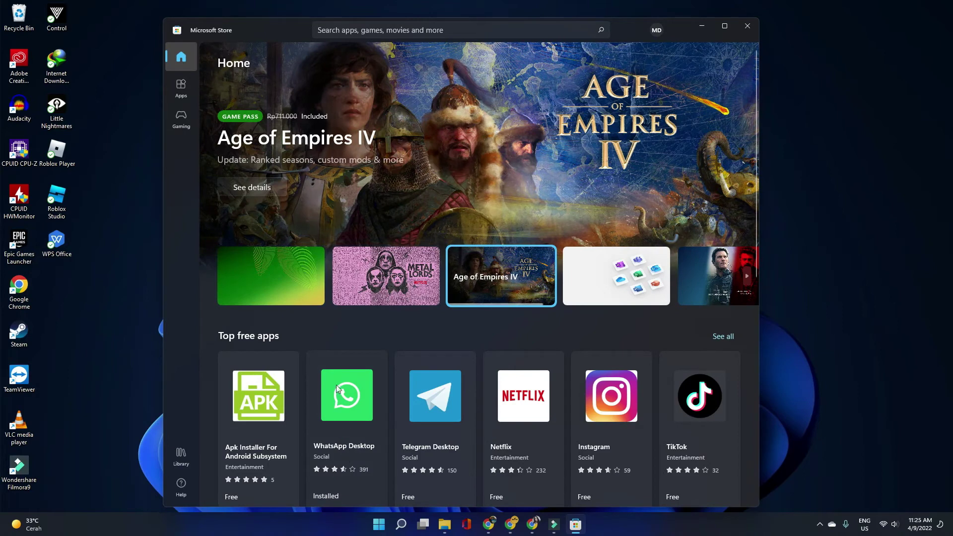
left_click(431, 404)
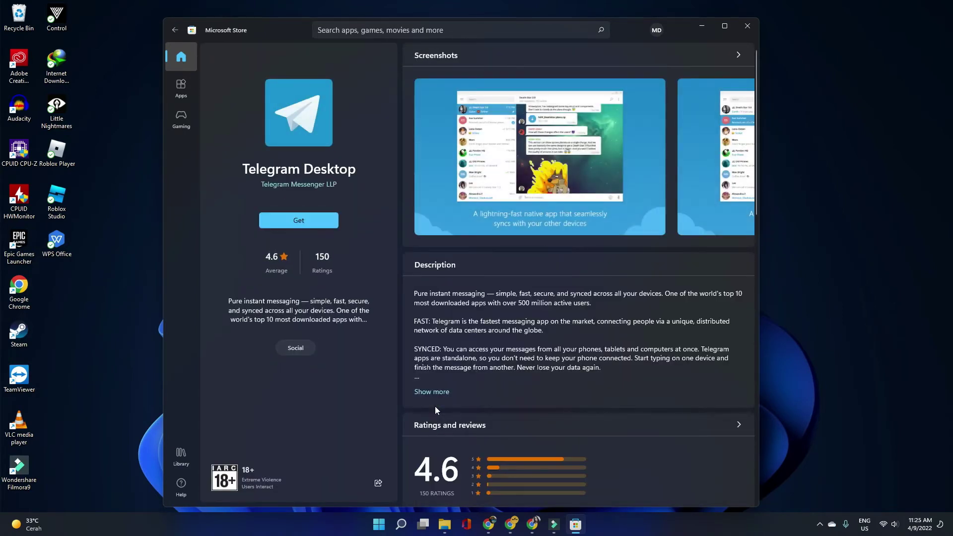
left_click(312, 219)
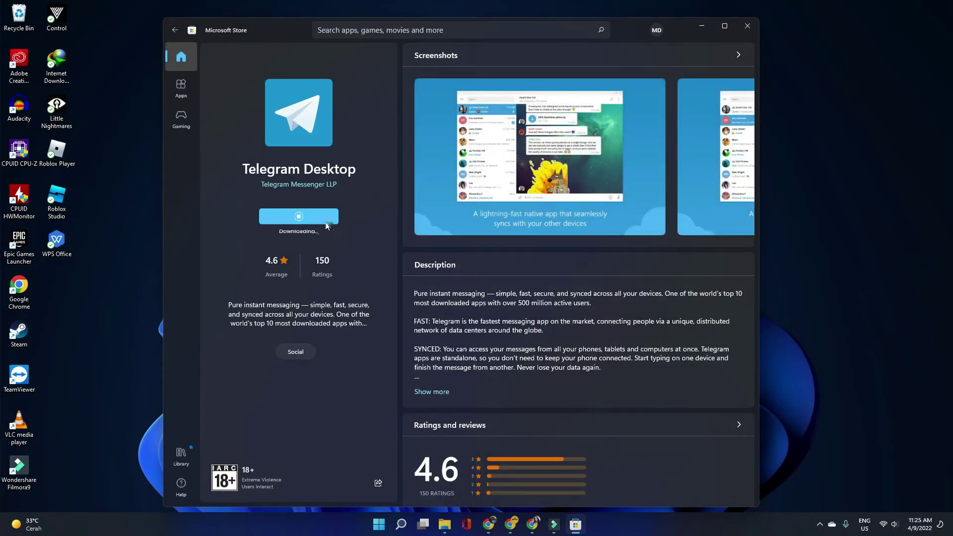
left_click(299, 216)
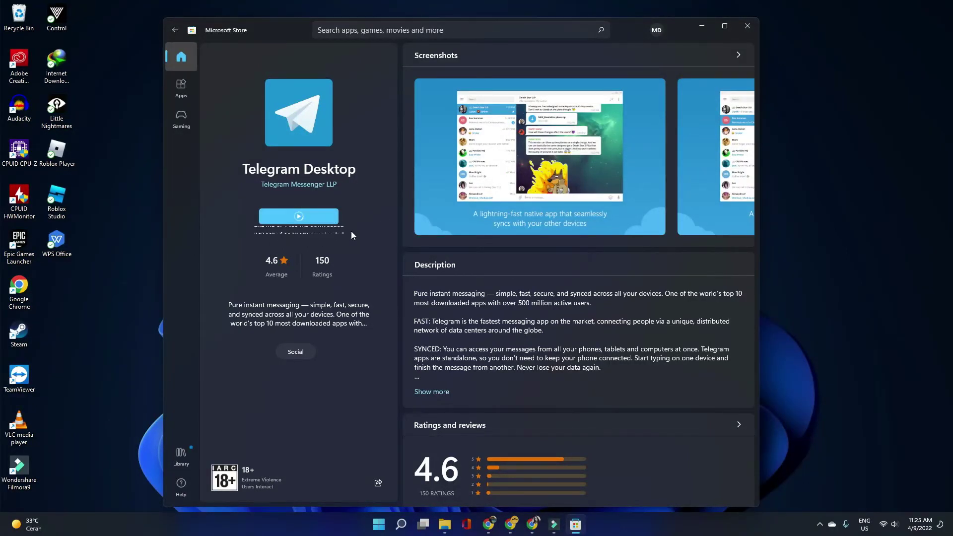
Open the store page of WhatsApp Desktop, launch the app and minimize its window
left_click(171, 29)
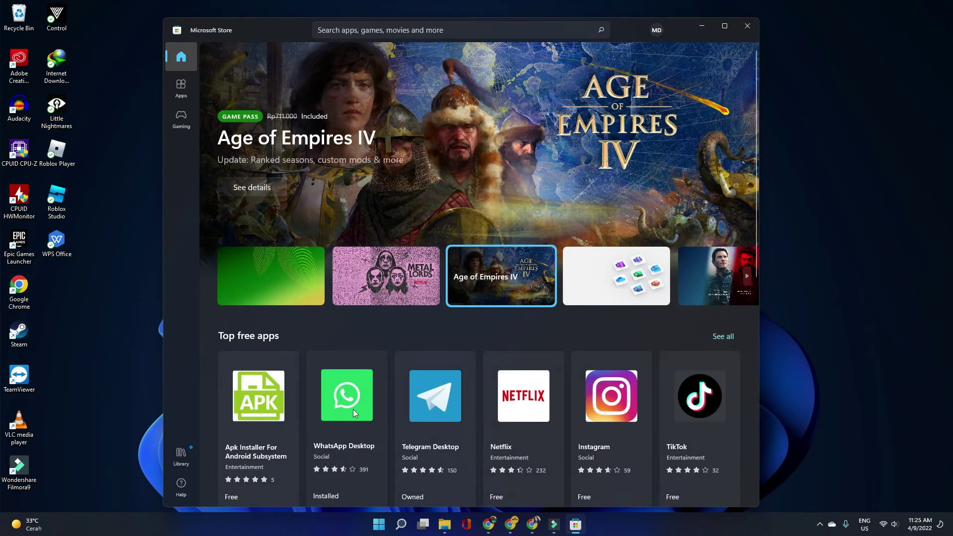
left_click(353, 409)
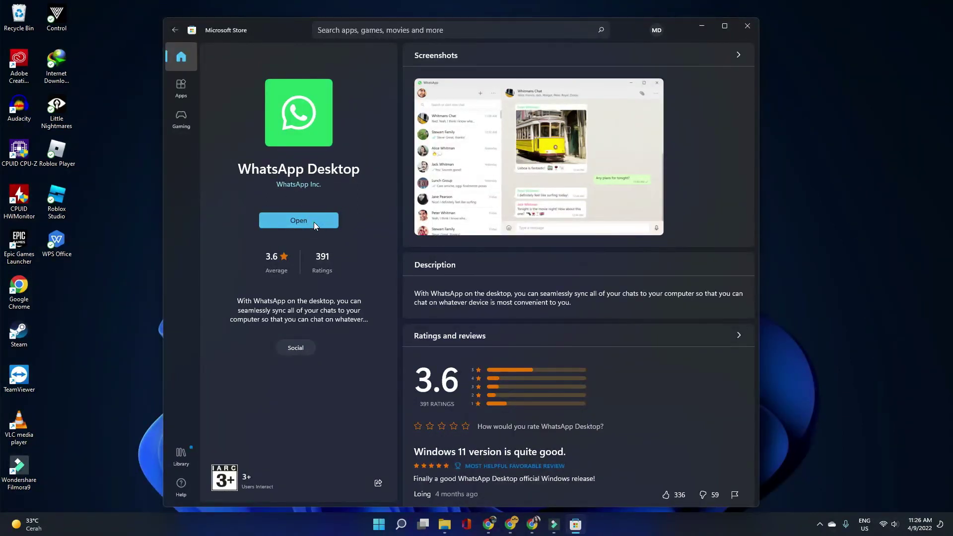
left_click(314, 222)
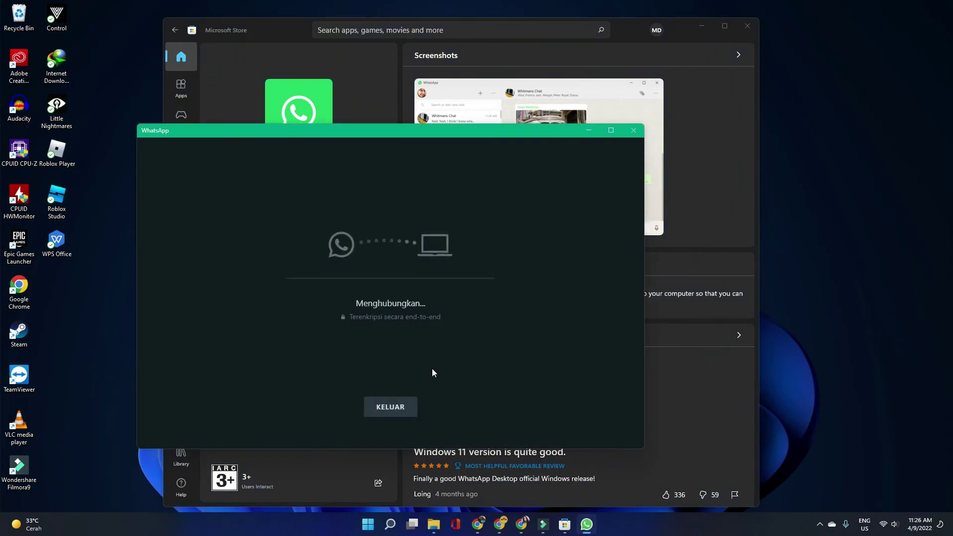
left_click(589, 131)
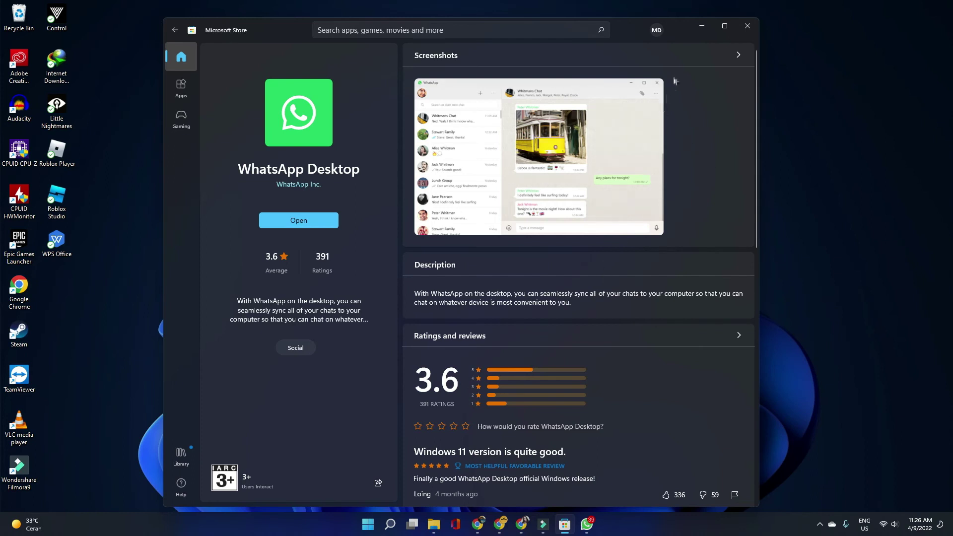
Minimize the Microsoft Store window and refresh the desktop
left_click(703, 27)
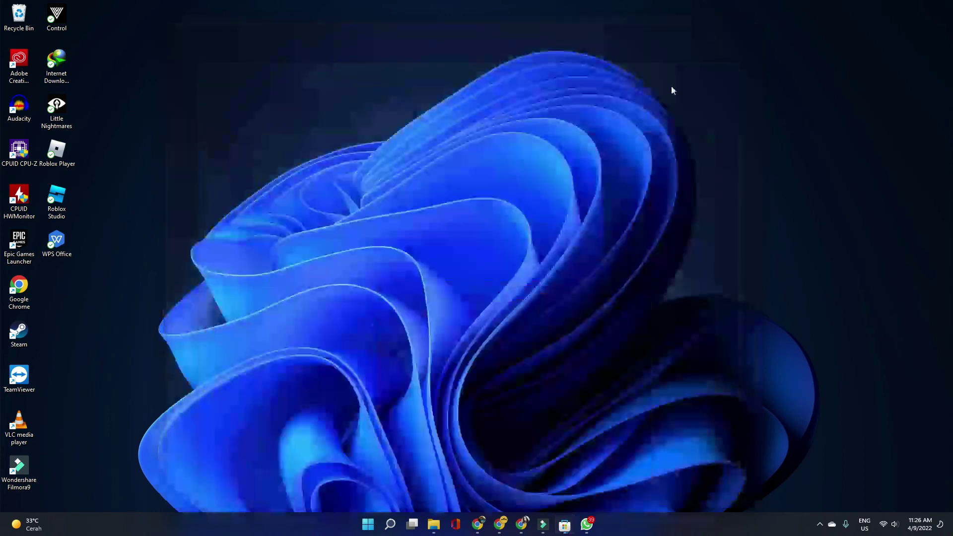
right_click(569, 169)
left_click(606, 213)
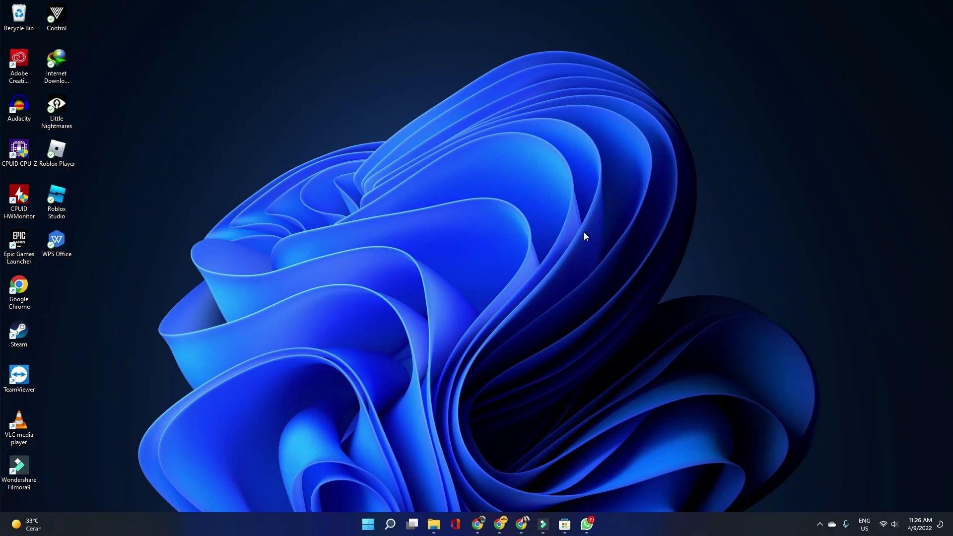